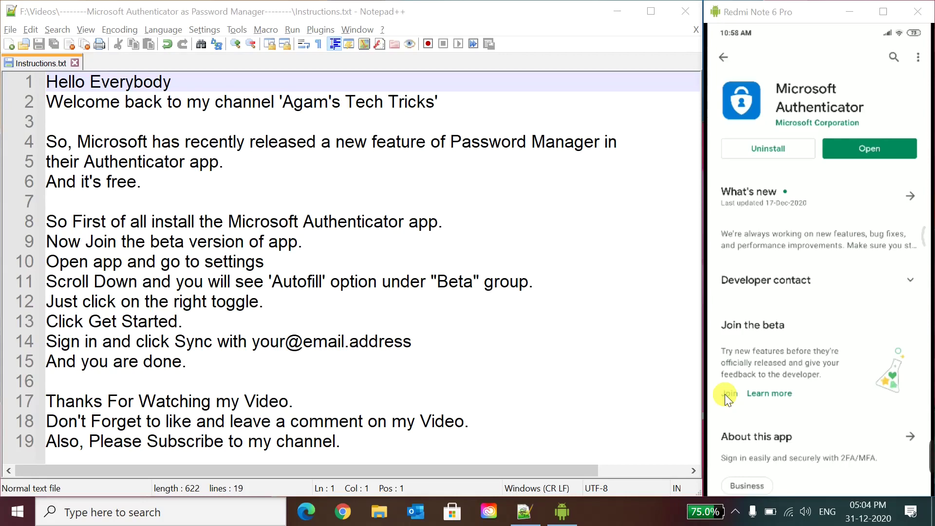
- Join the Microsoft Authenticator beta program from its Play Store page
click(725, 393)
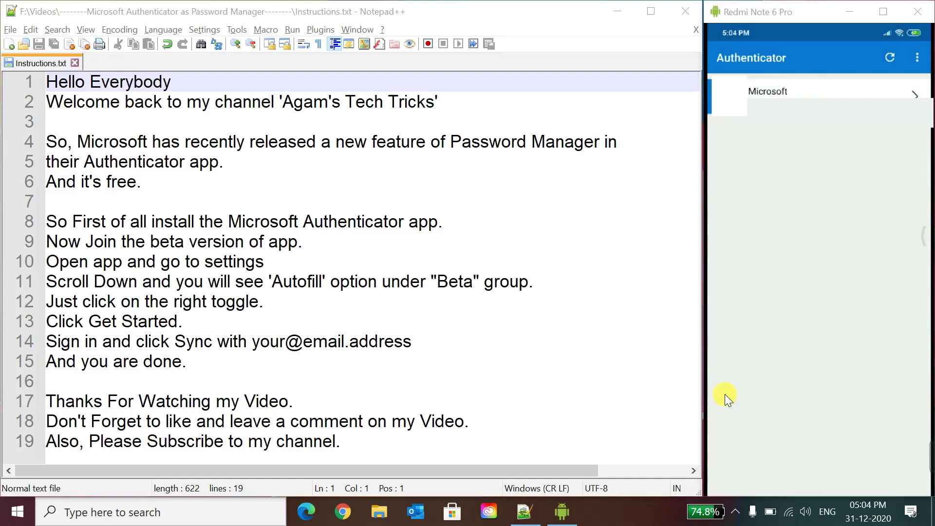
- Open Authenticator's Settings and scroll down to the Beta group's Autofill toggle
mouse_move(828, 474)
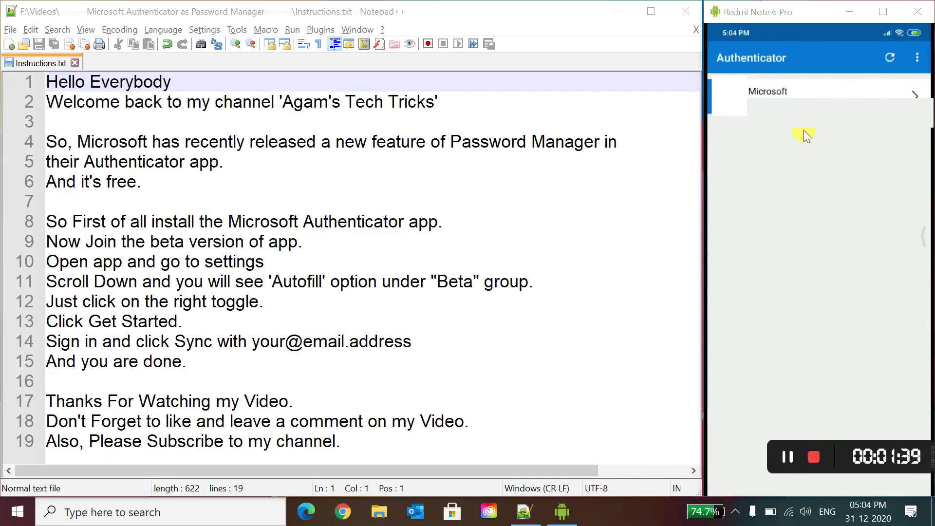
click(918, 58)
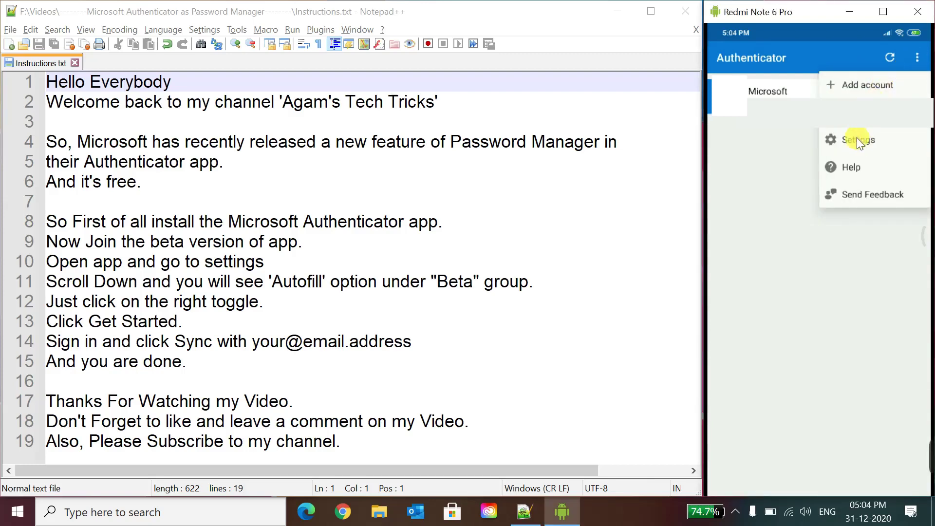
click(858, 139)
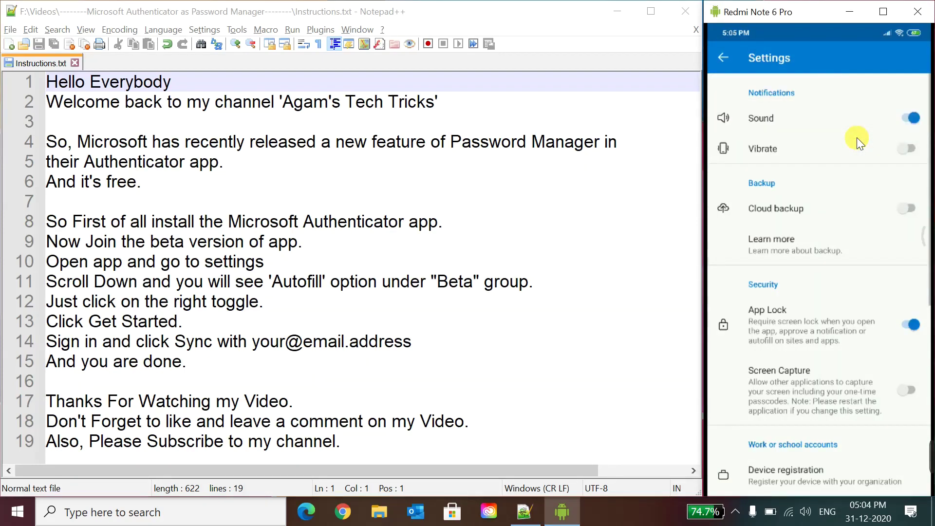
scroll(857, 137, down, 5)
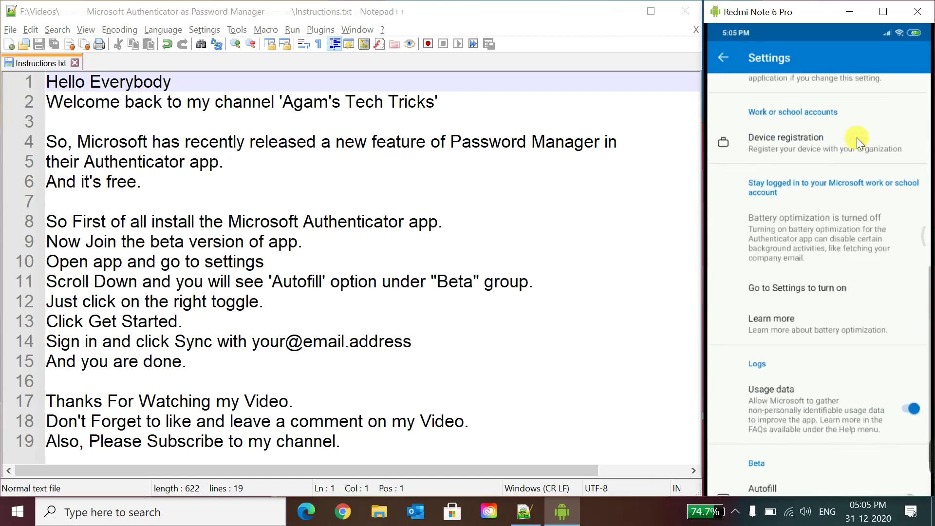
scroll(858, 138, down, 2)
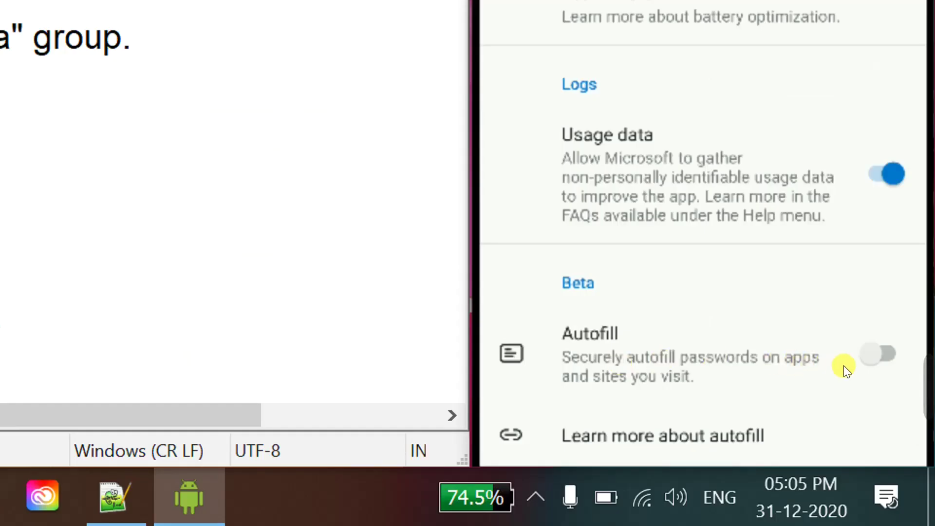
- Switch on the Beta Autofill option and choose Get started to use it with the Microsoft account
click(878, 354)
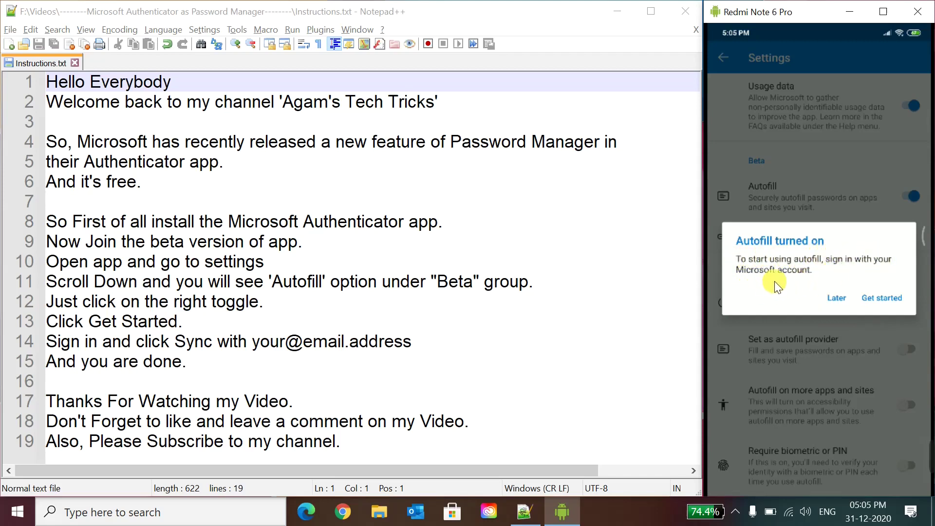
click(883, 298)
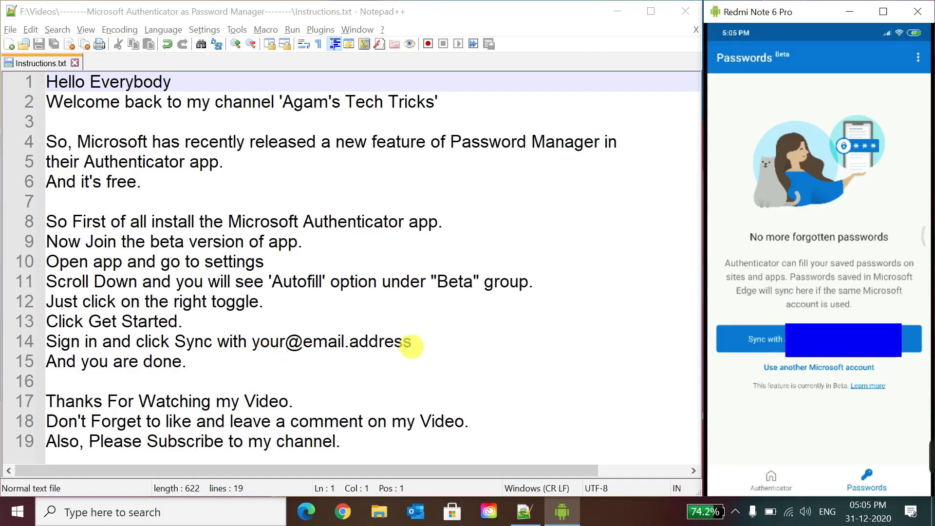
- Sync passwords from the Microsoft account and reveal the saved sololearn.com password
click(756, 364)
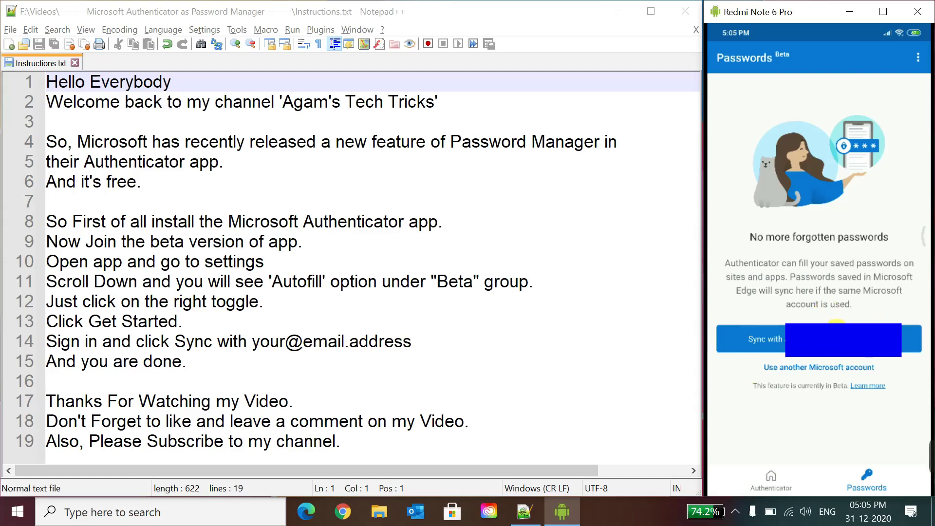
click(826, 338)
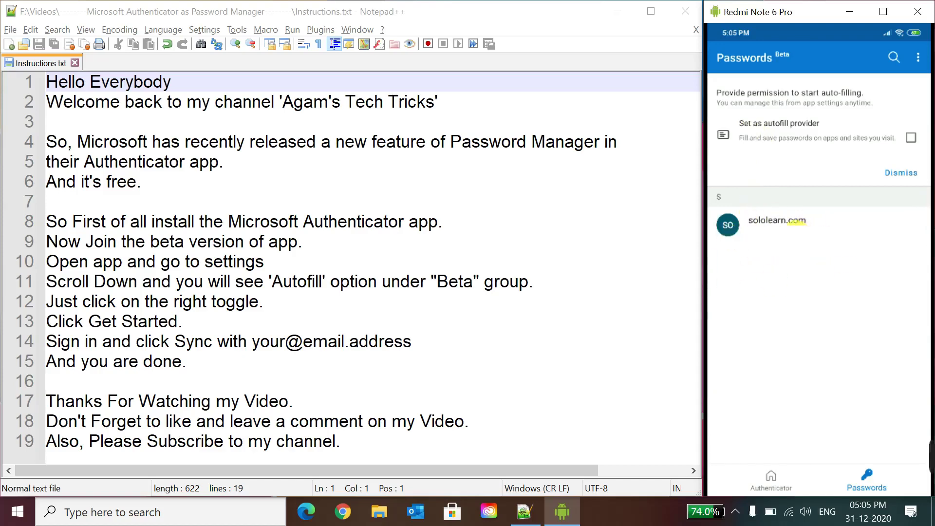
click(792, 220)
click(909, 204)
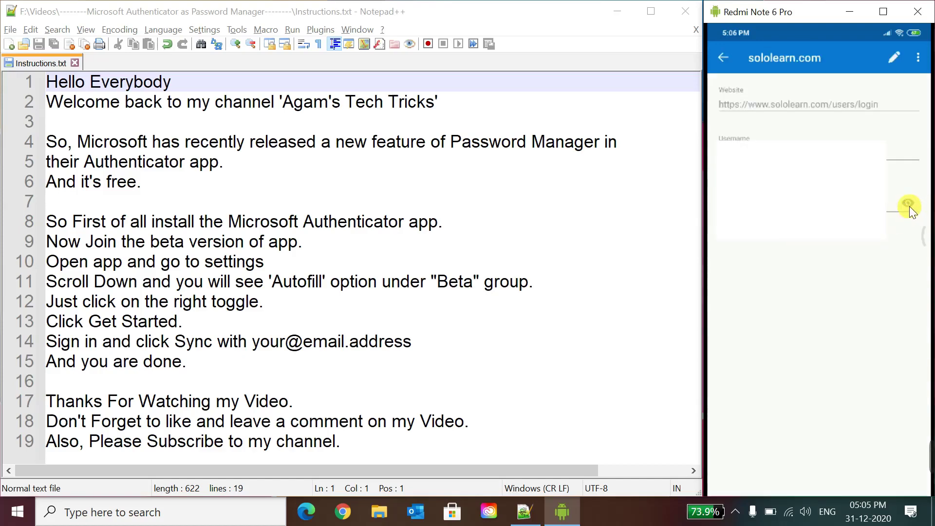
click(721, 62)
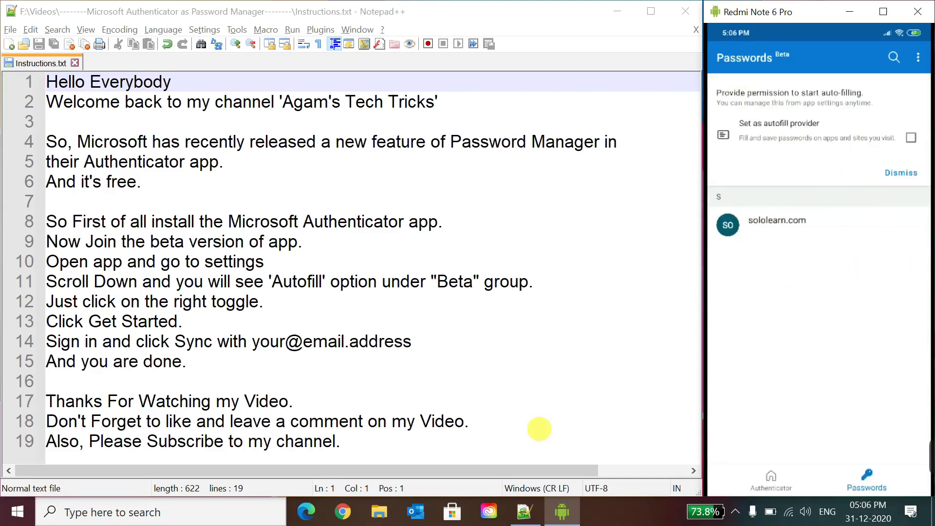
click(304, 523)
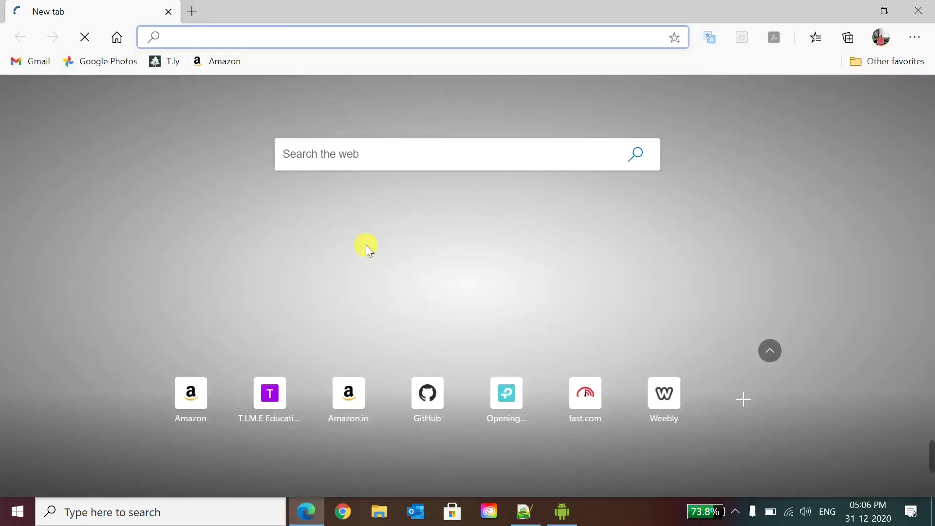
- Confirm the sololearn.com login in Edge's saved passwords via edge://settings, then close Edge
text(egd)
key(BackSpace)
key(BackSpace)
key(BackSpace)
text(e)
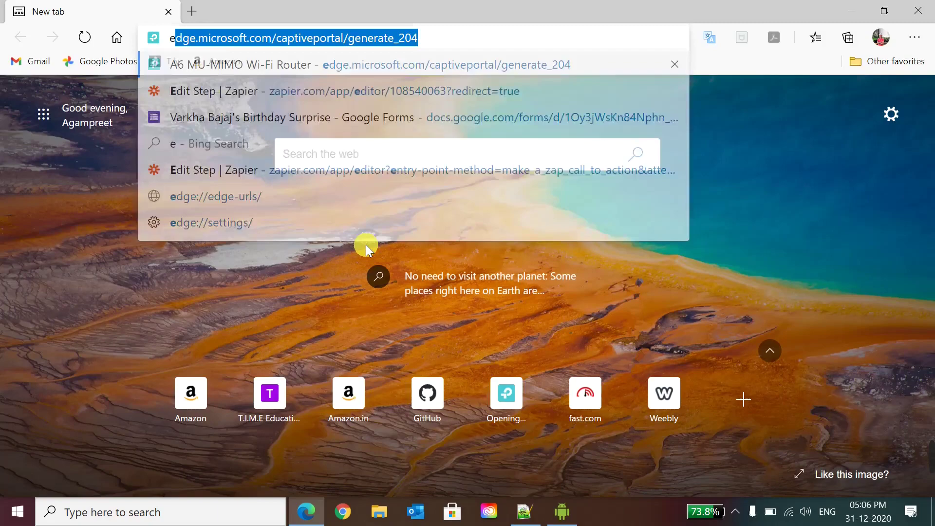
text(dge://se)
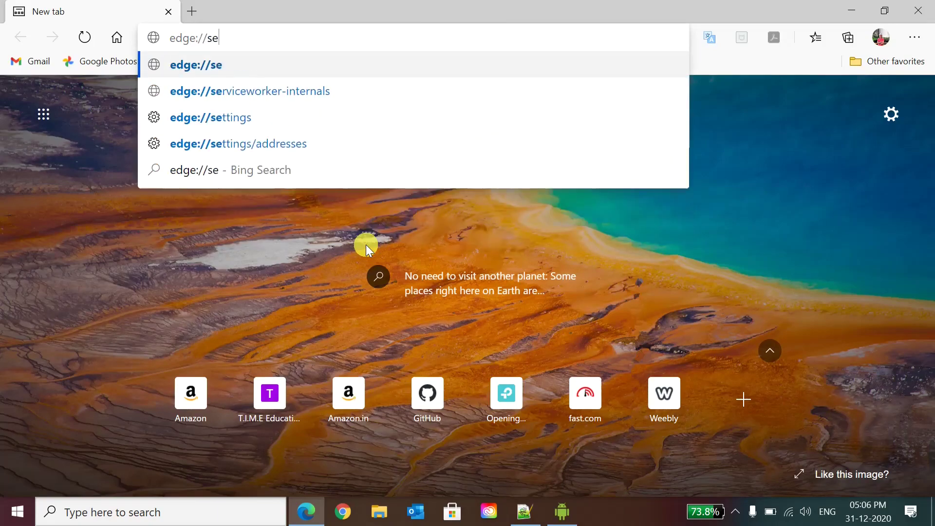
text(tt)
key(Return)
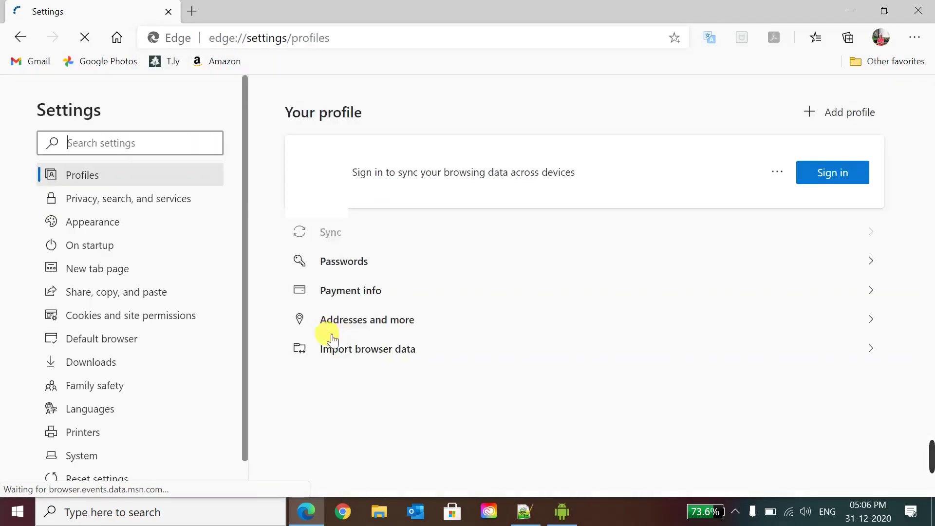
click(334, 291)
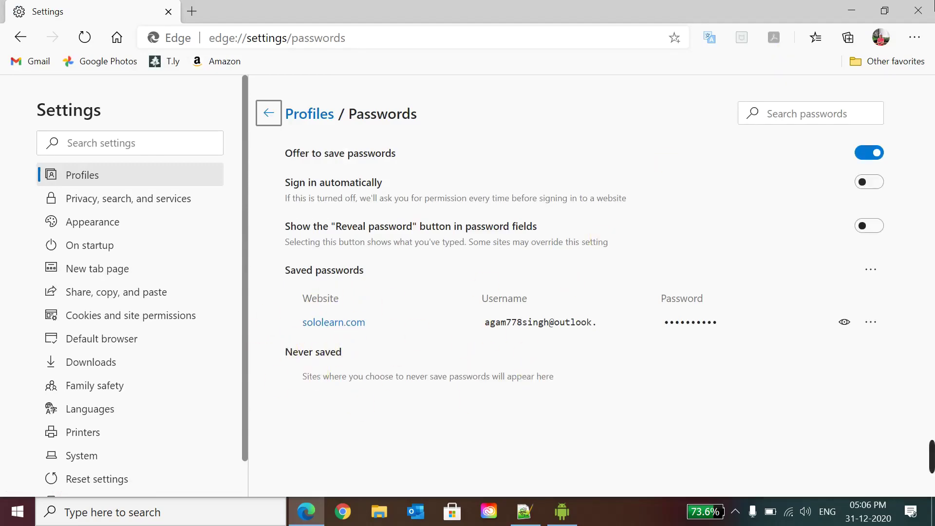
click(918, 11)
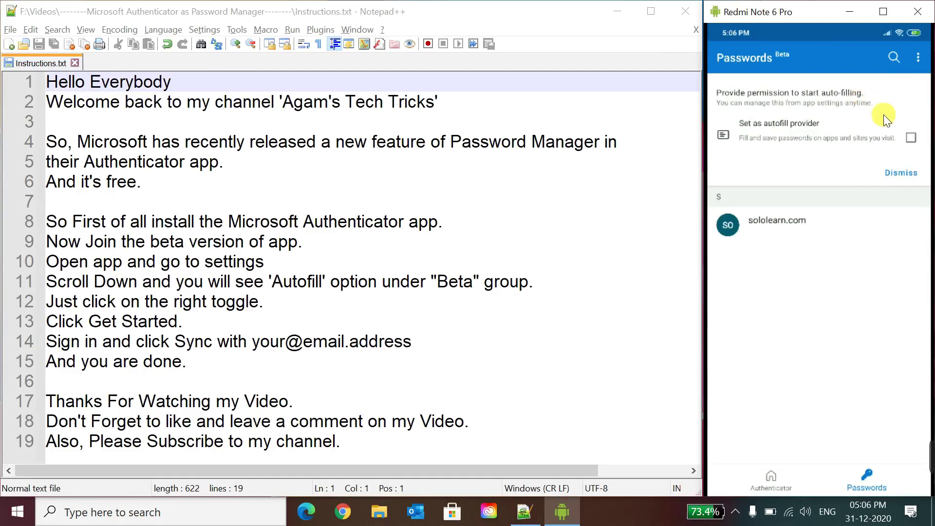
- Go through Authenticator's Beta Autofill setting to reach Android's Auto-fill service chooser
click(919, 58)
click(857, 88)
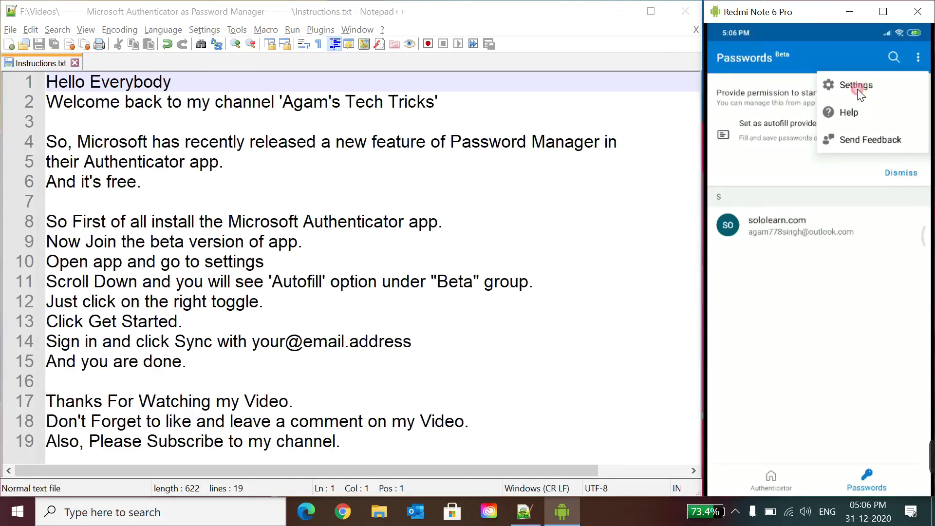
scroll(786, 347, down, 5)
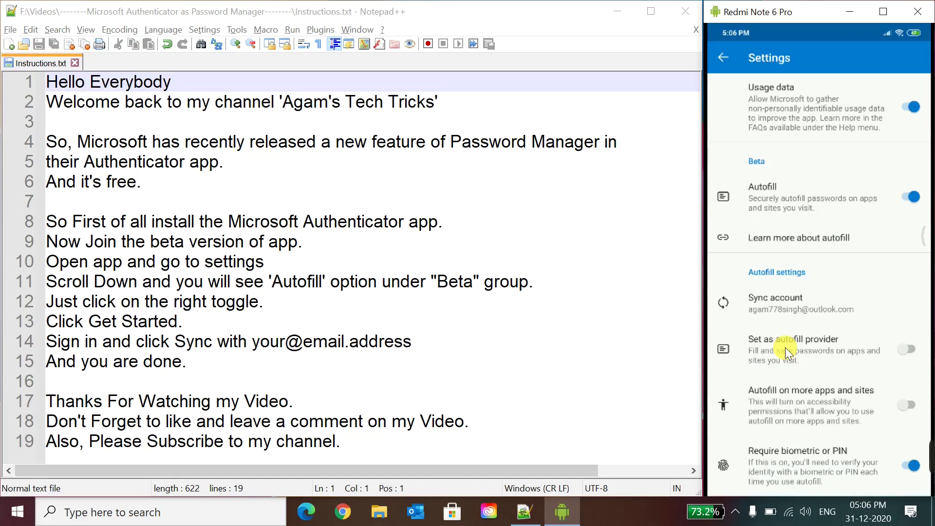
right_click(786, 347)
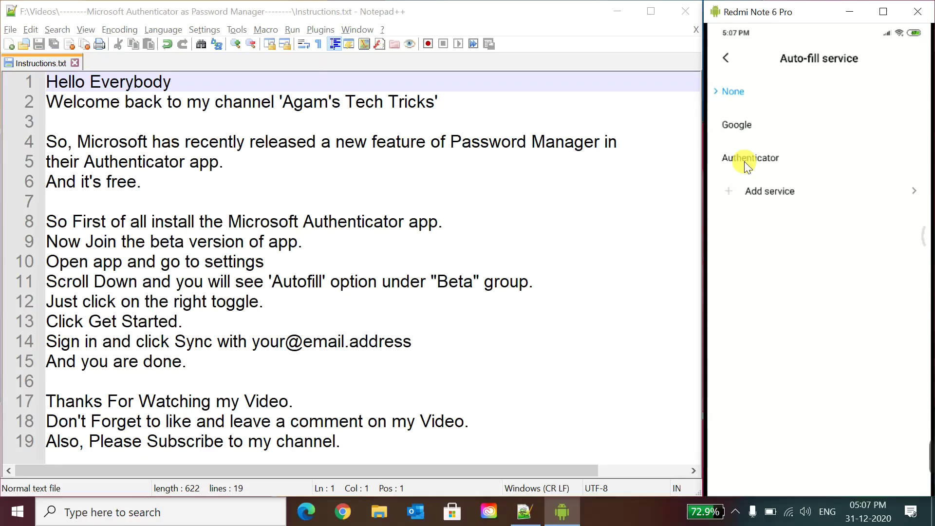
- Make Authenticator the phone's auto-fill service, trusting it and entering the screen-lock PIN
click(555, 284)
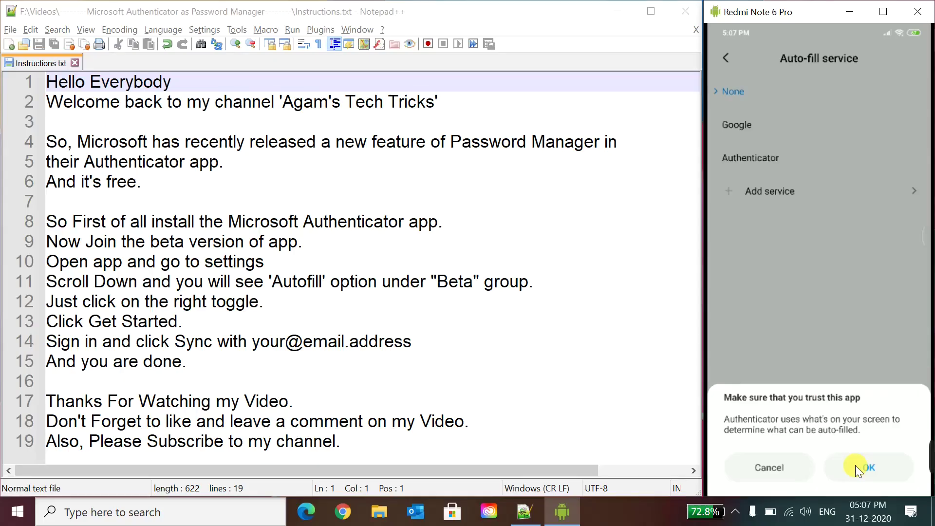
click(775, 405)
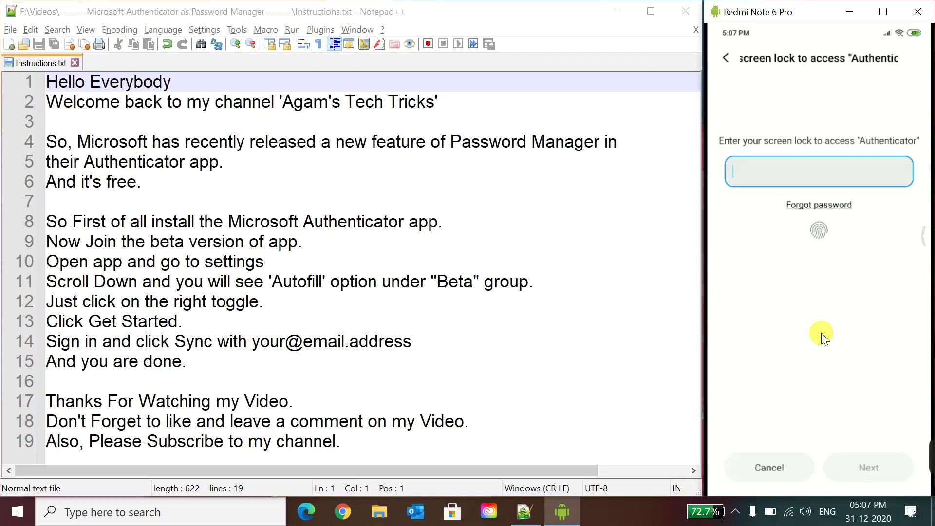
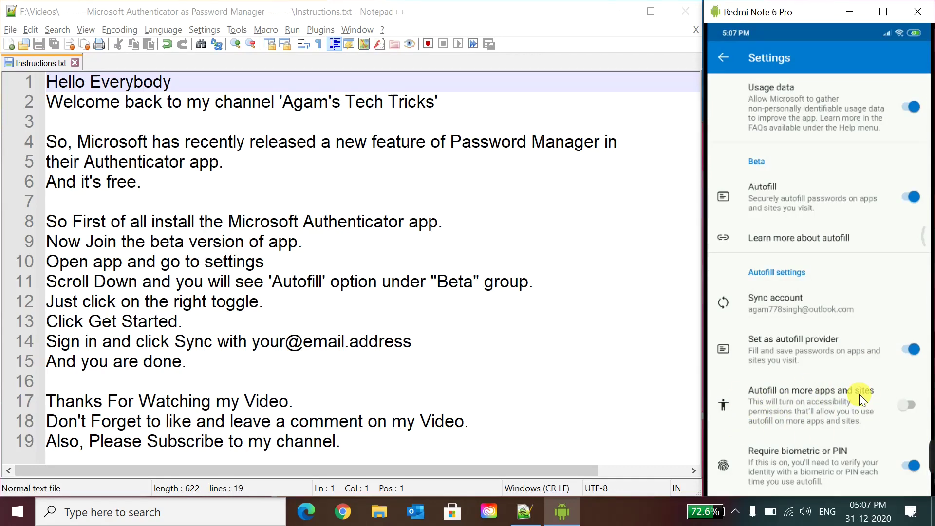
- Enable Authenticator's accessibility service to allow Autofill on more apps and sites
click(904, 407)
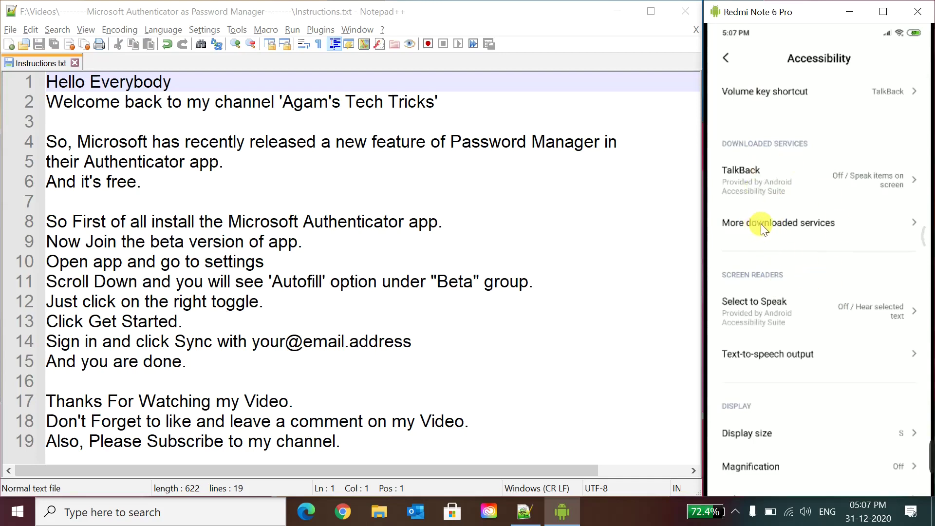
click(790, 219)
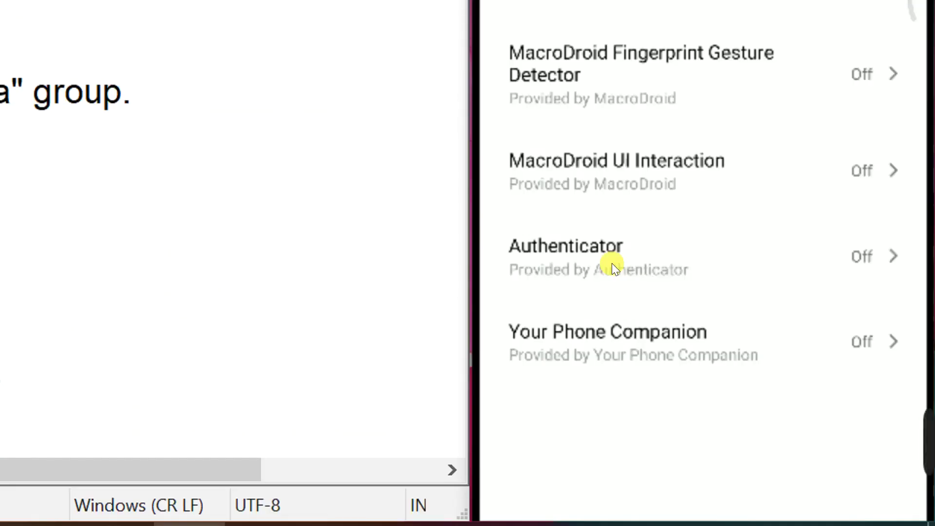
click(612, 263)
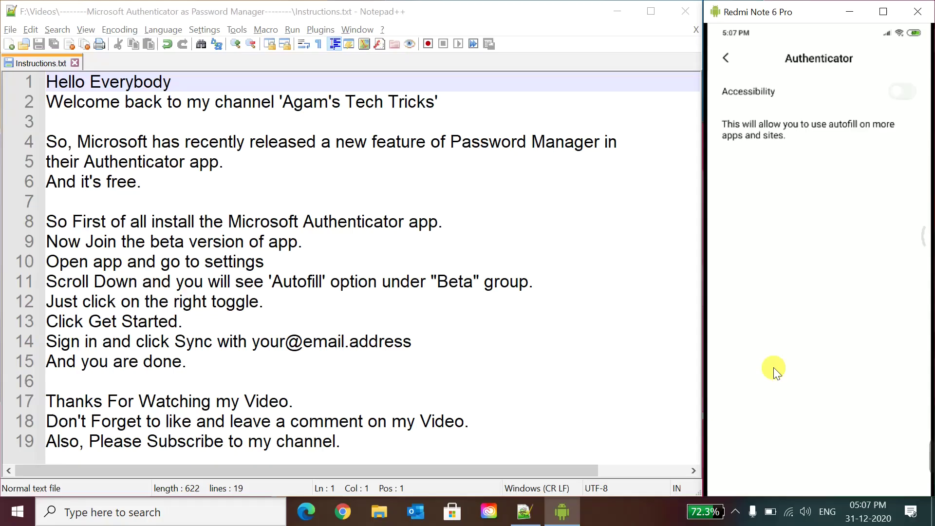
click(898, 98)
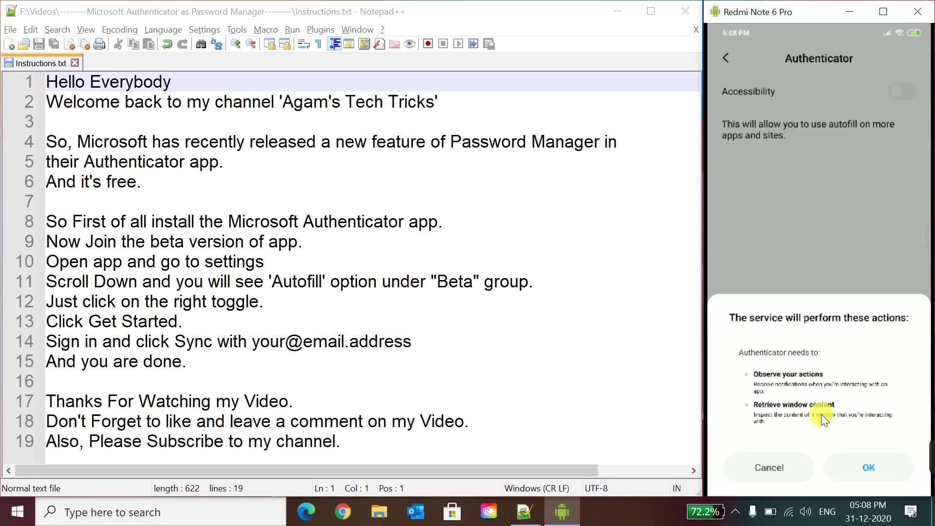
click(857, 470)
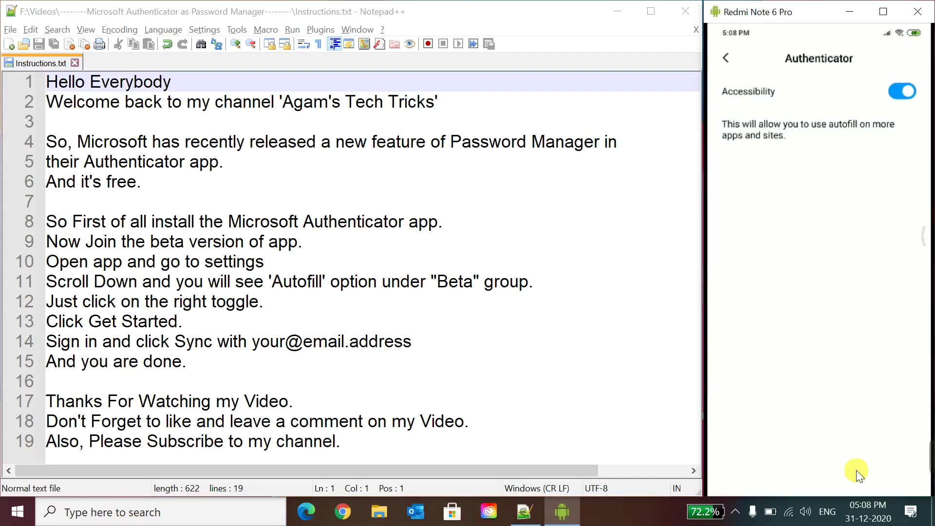
- Return to Authenticator and unlock it with the screen-lock PIN
click(726, 63)
click(726, 62)
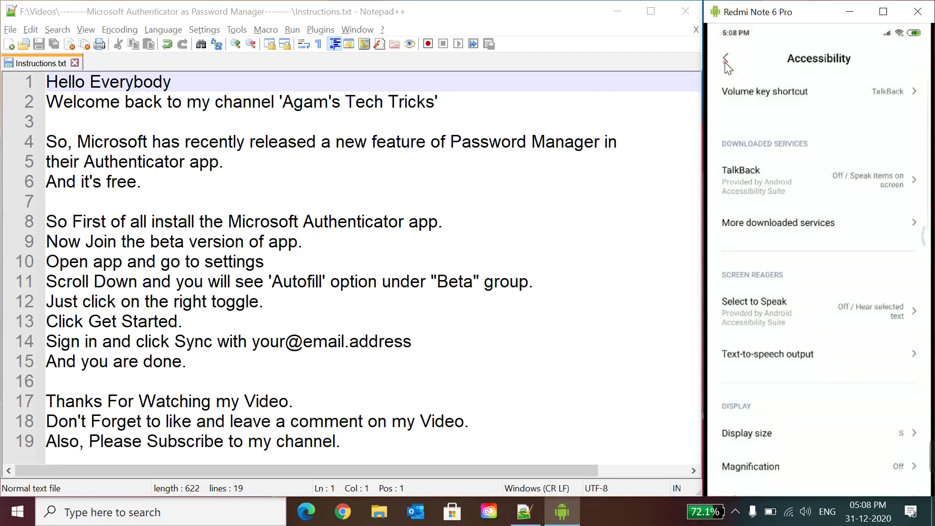
click(726, 62)
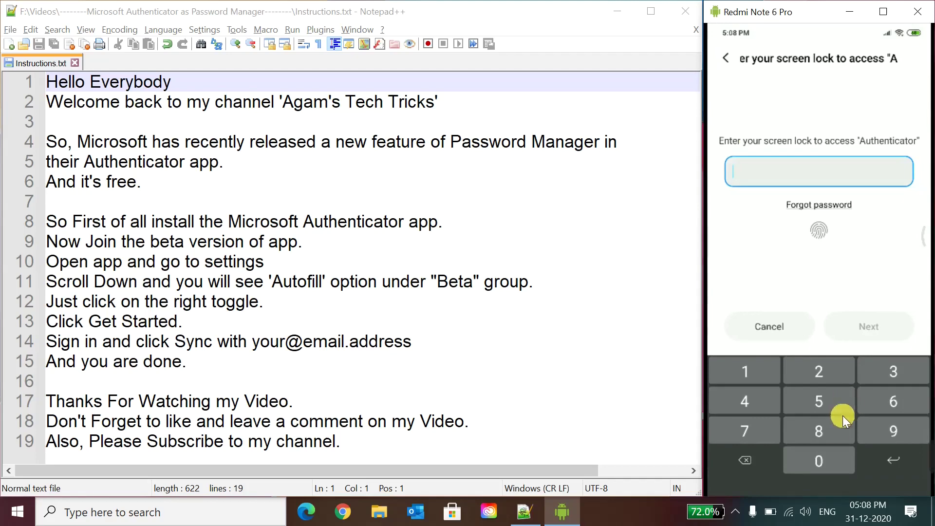
click(826, 452)
click(854, 386)
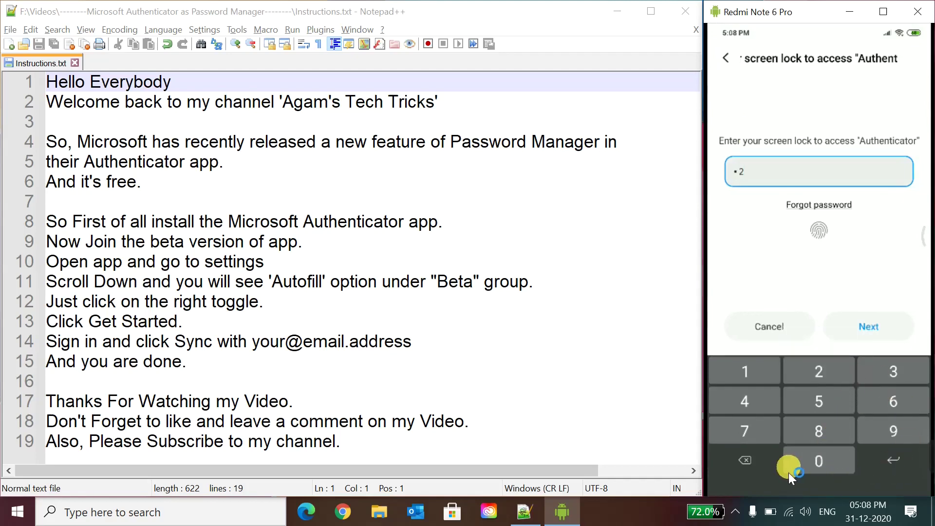
click(837, 406)
click(837, 406)
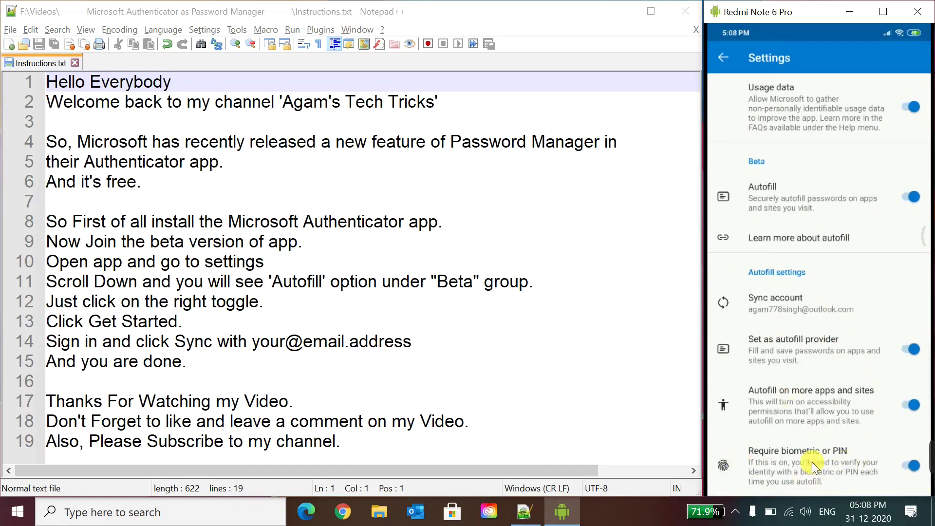
- Open the synced sololearn.com login, reveal its password, then return to the accounts tab
click(724, 57)
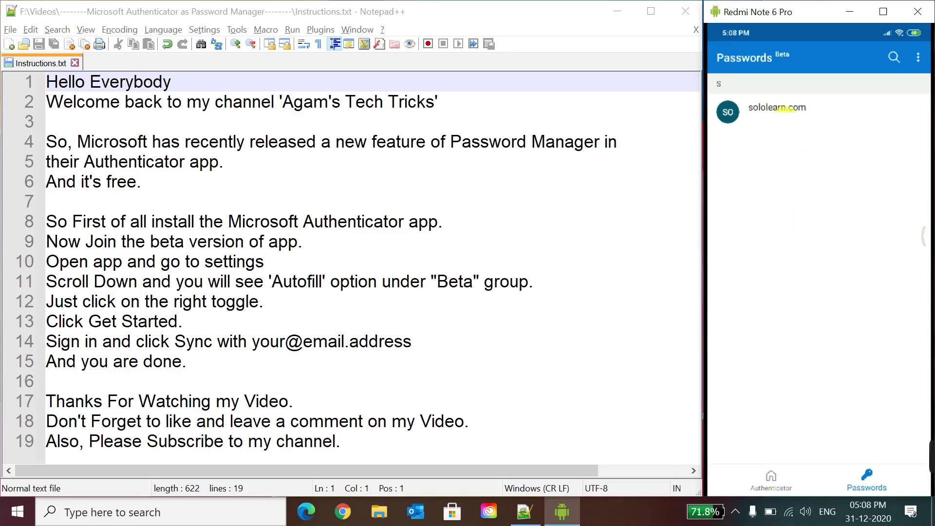
click(779, 113)
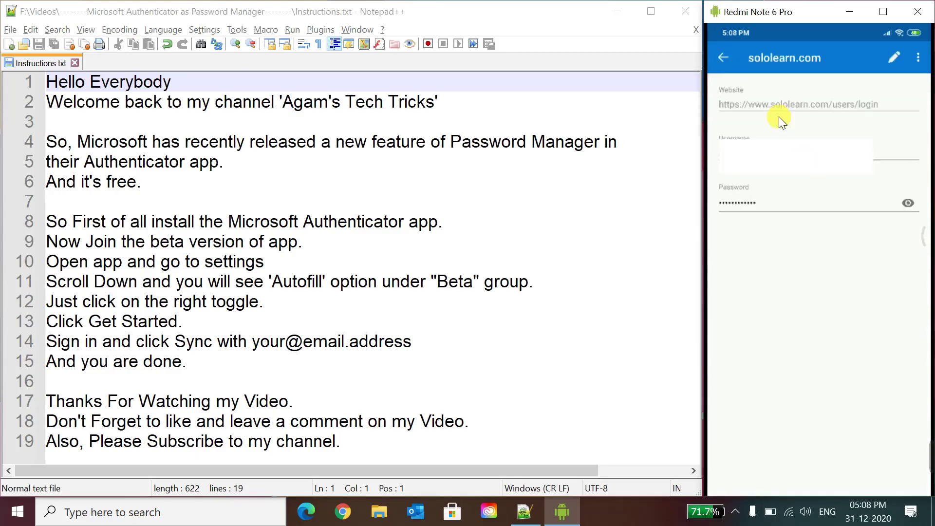
click(723, 58)
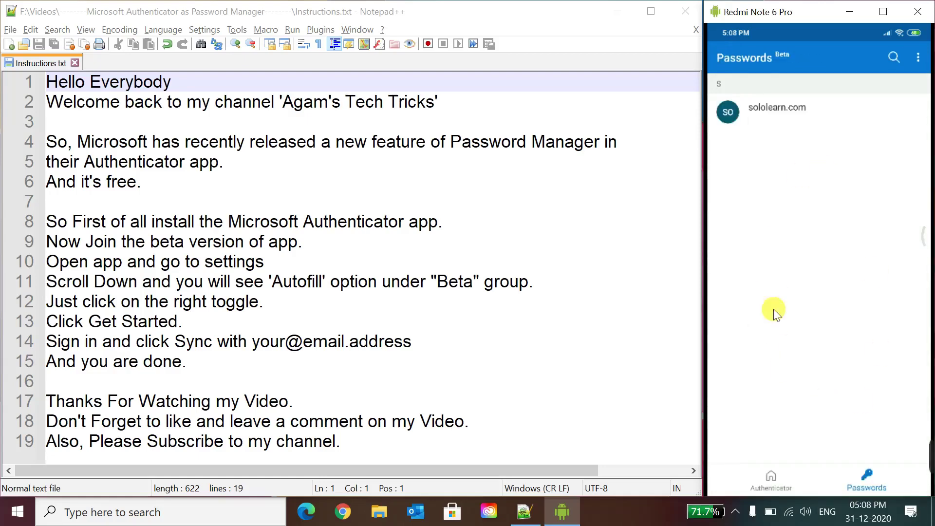
click(782, 116)
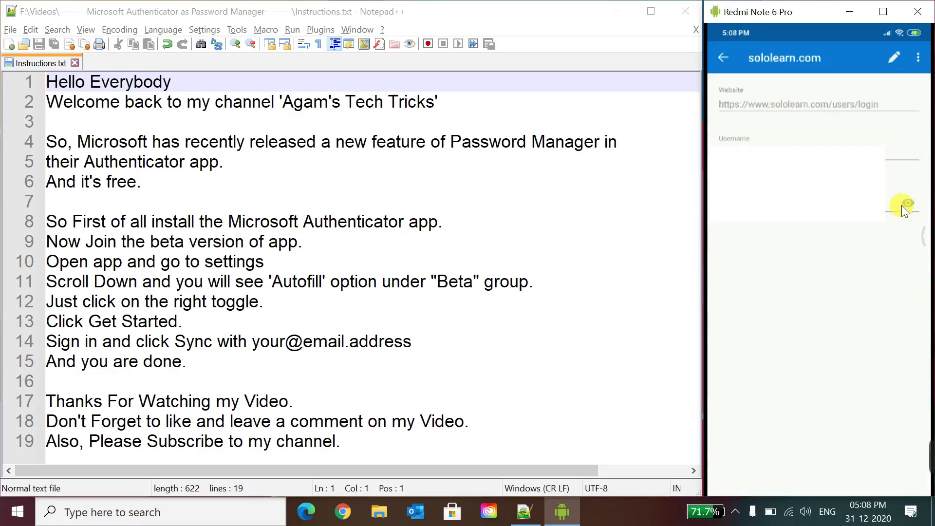
click(906, 202)
click(725, 57)
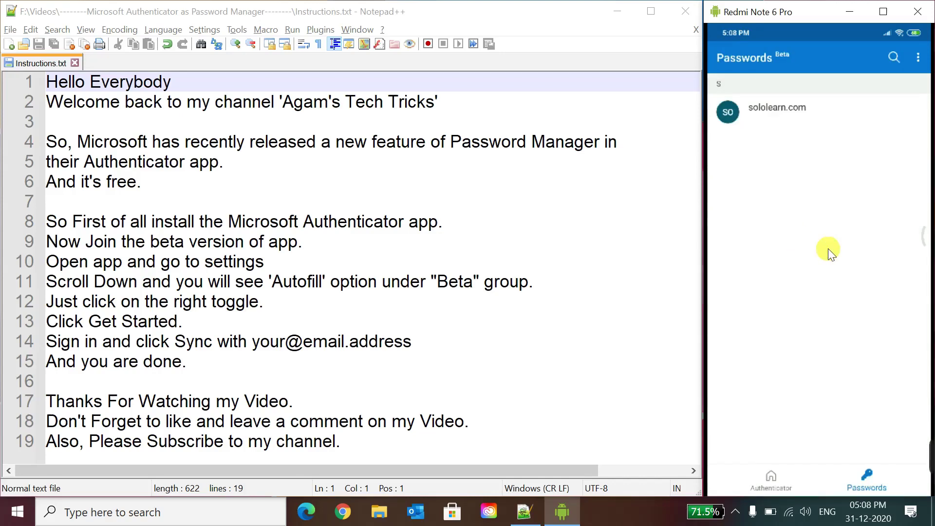
click(775, 478)
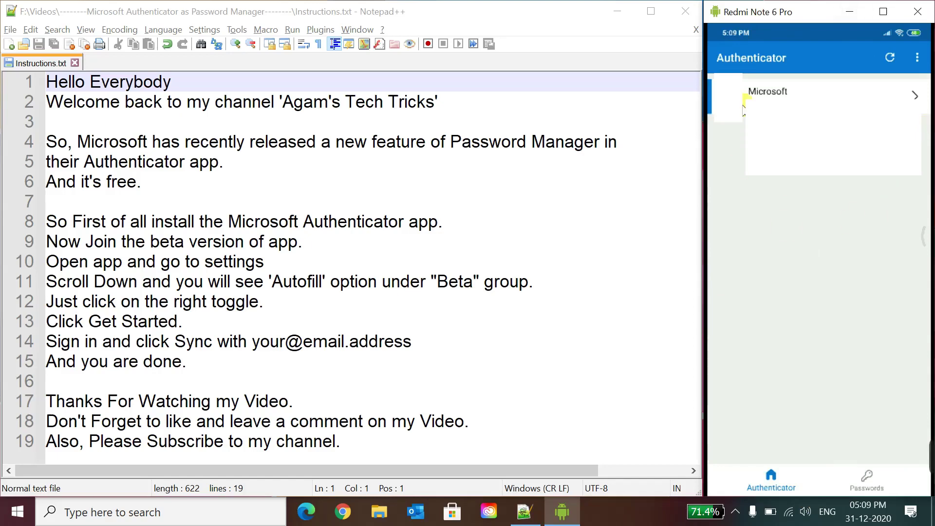
- Switch to the Passwords (Beta) tab showing the saved sololearn.com login
click(871, 487)
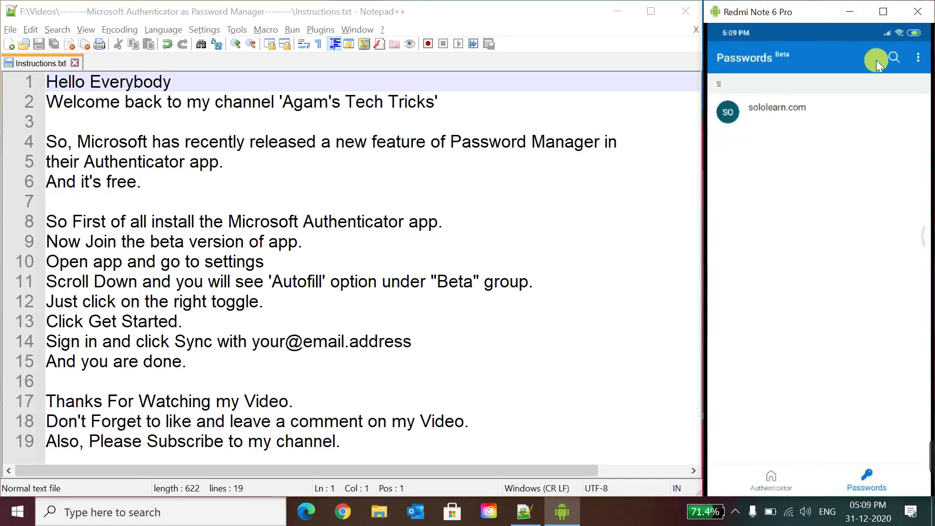